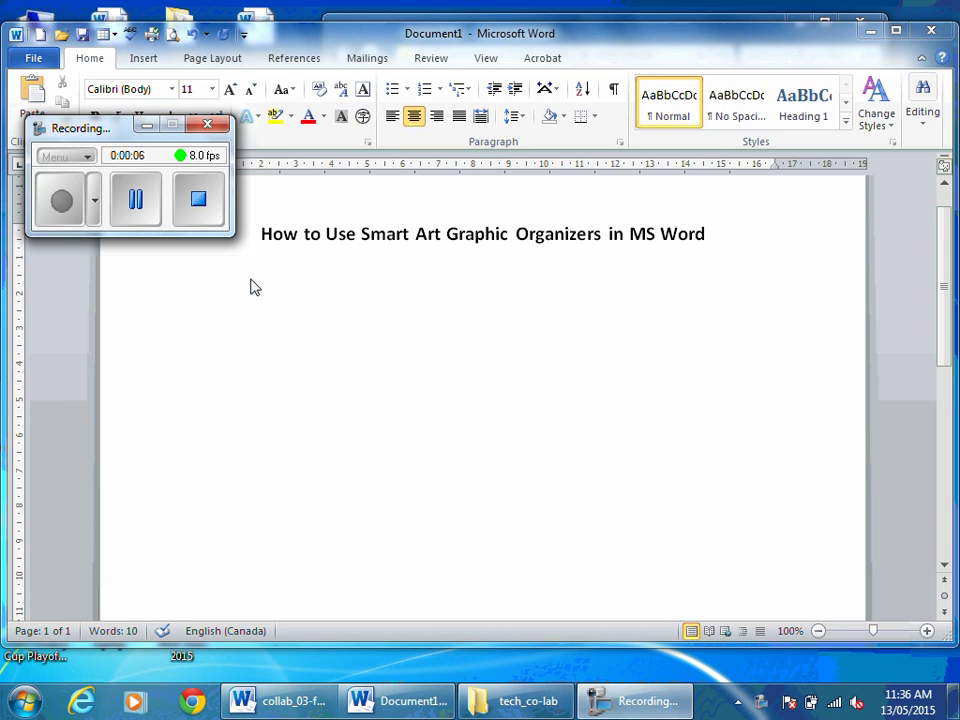
Step: Bring up the Insert ribbon commands for the titled document
left_click(146, 127)
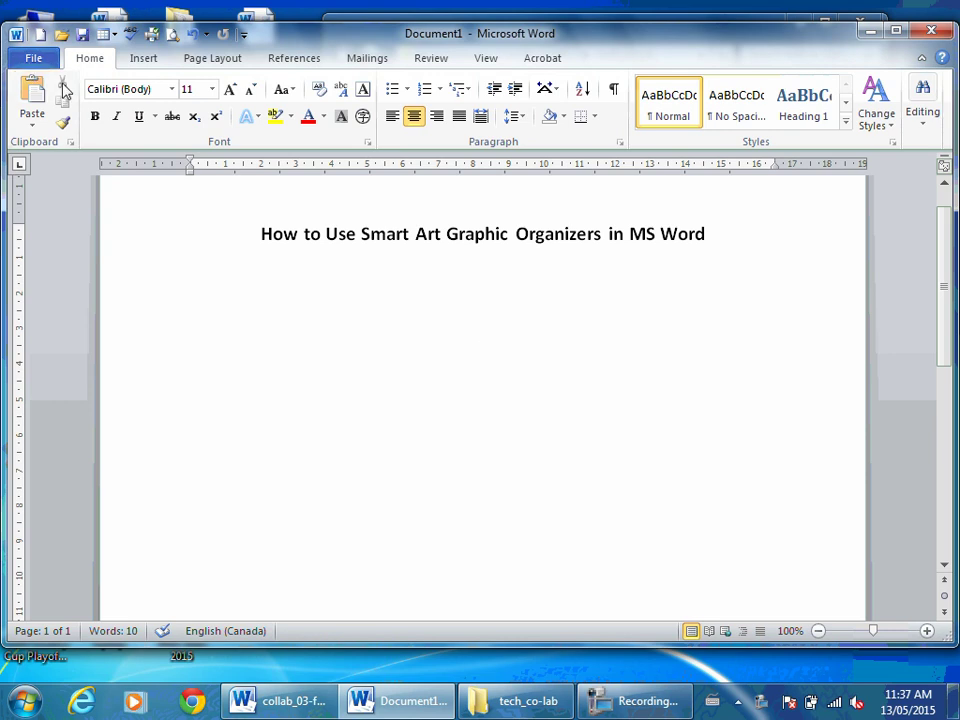
left_click(145, 66)
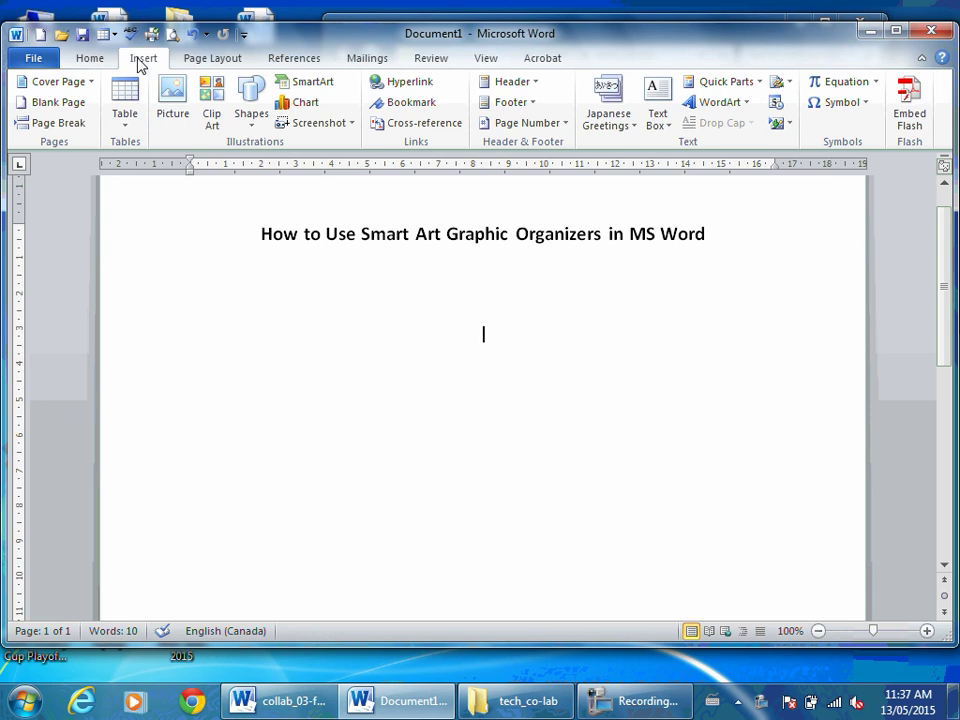
Step: Look through the SmartArt categories, then pick Pyramid > Basic Pyramid
left_click(313, 88)
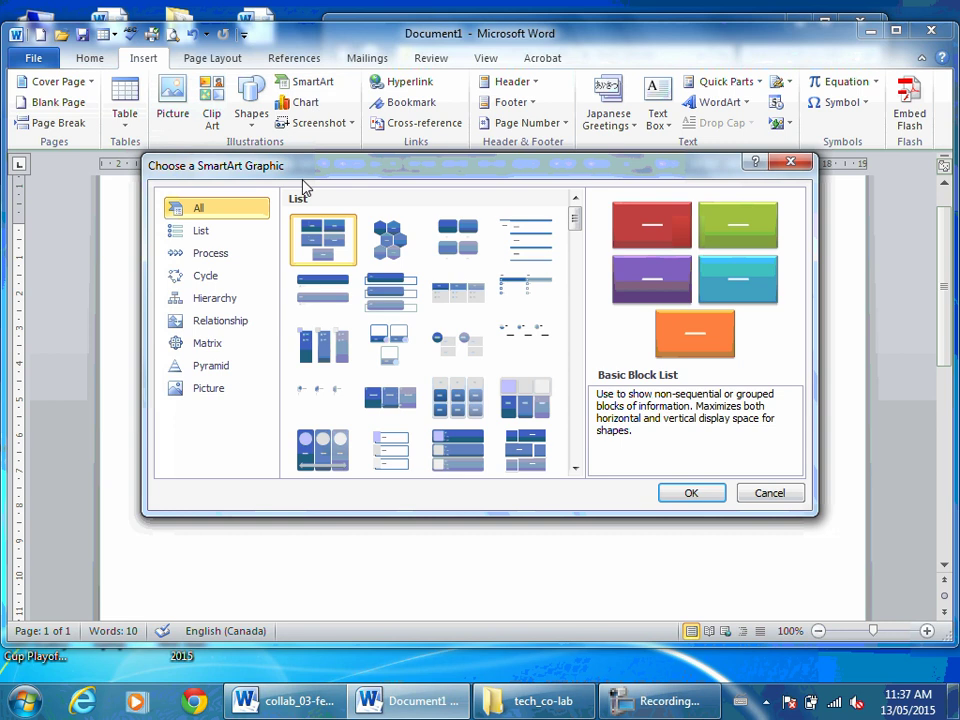
left_click(212, 233)
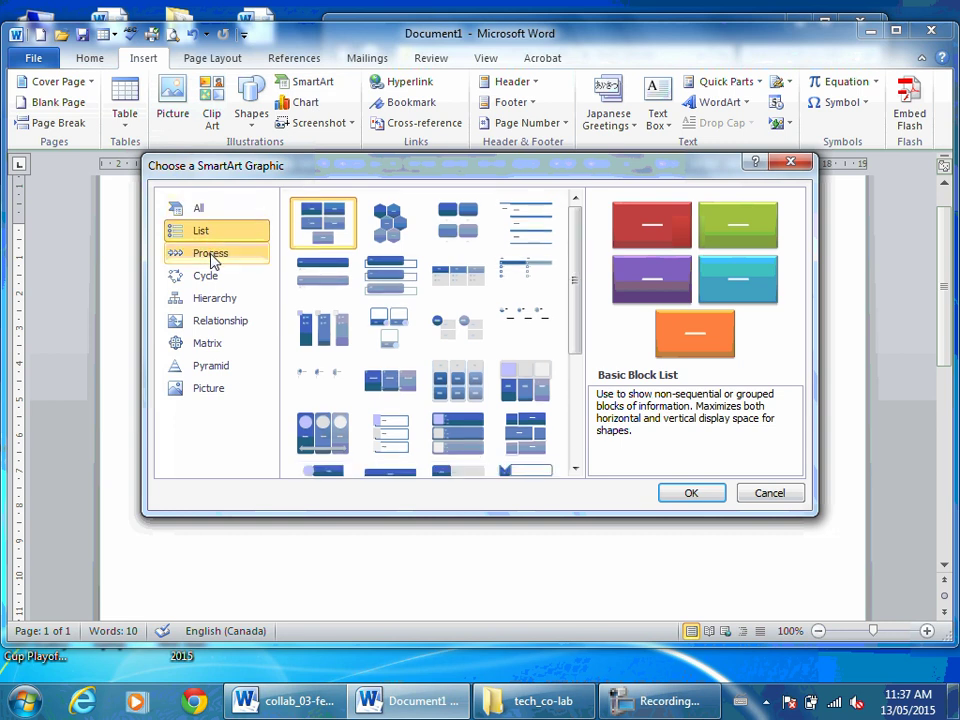
left_click(211, 256)
left_click(212, 278)
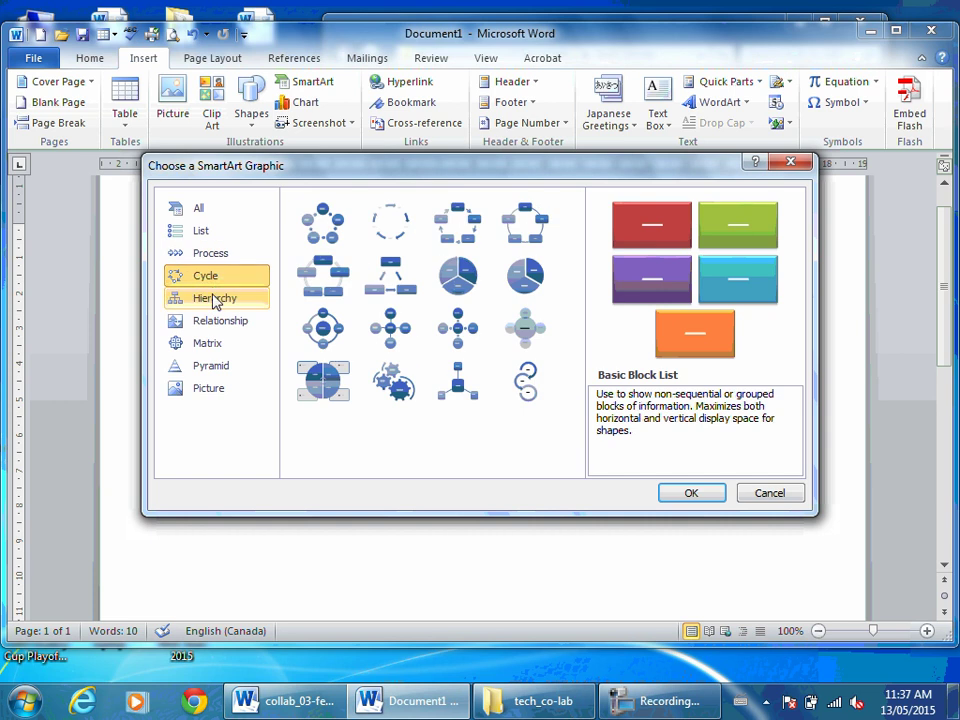
left_click(214, 300)
left_click(212, 330)
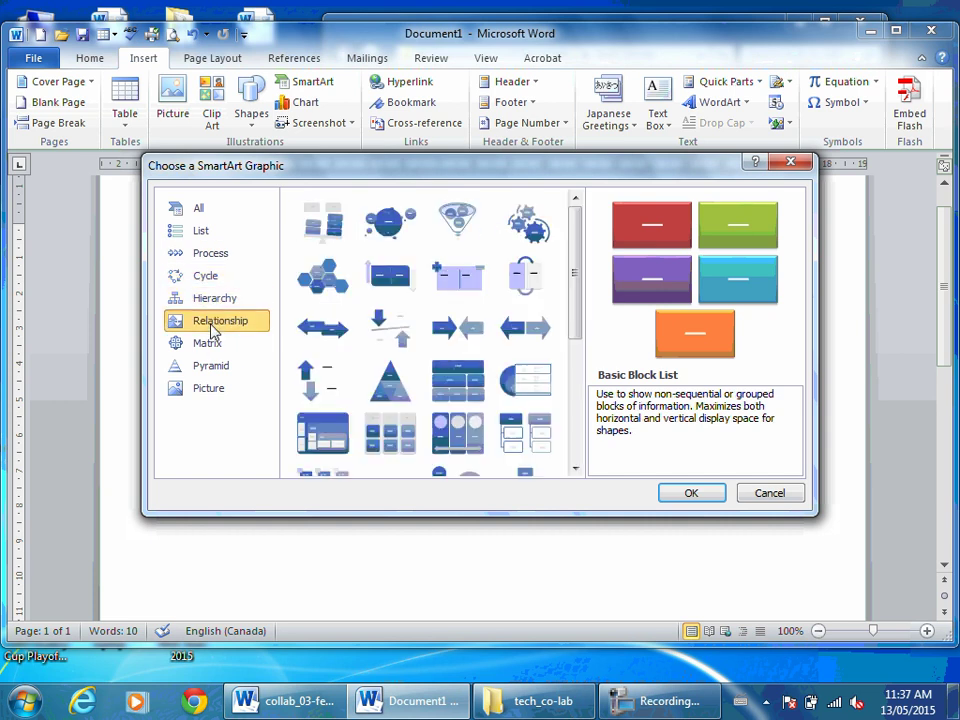
left_click(205, 346)
left_click(216, 370)
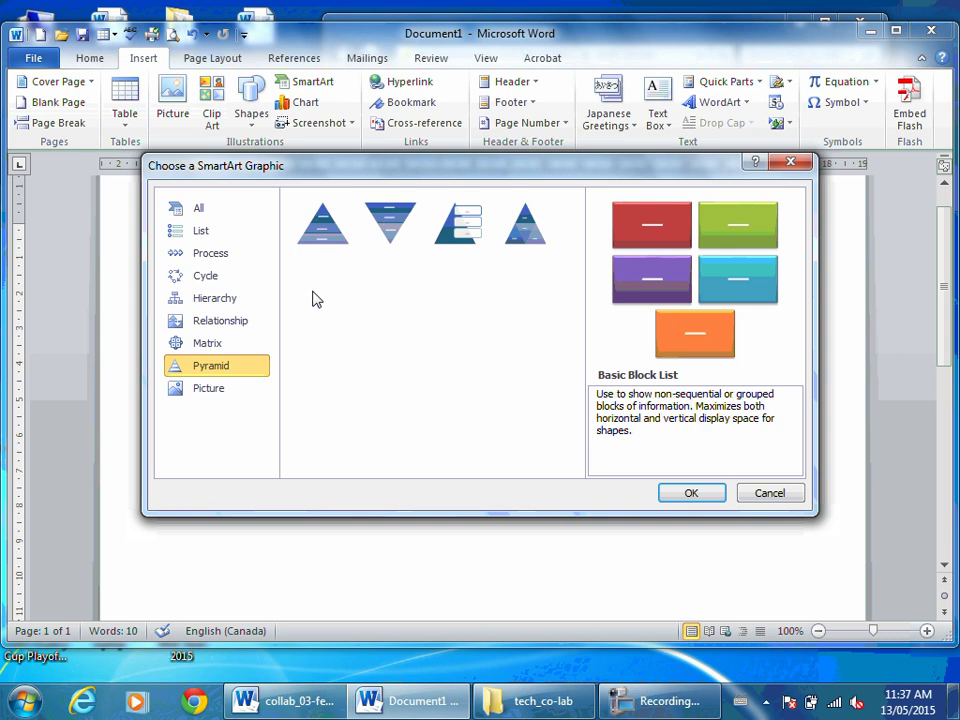
left_click(324, 236)
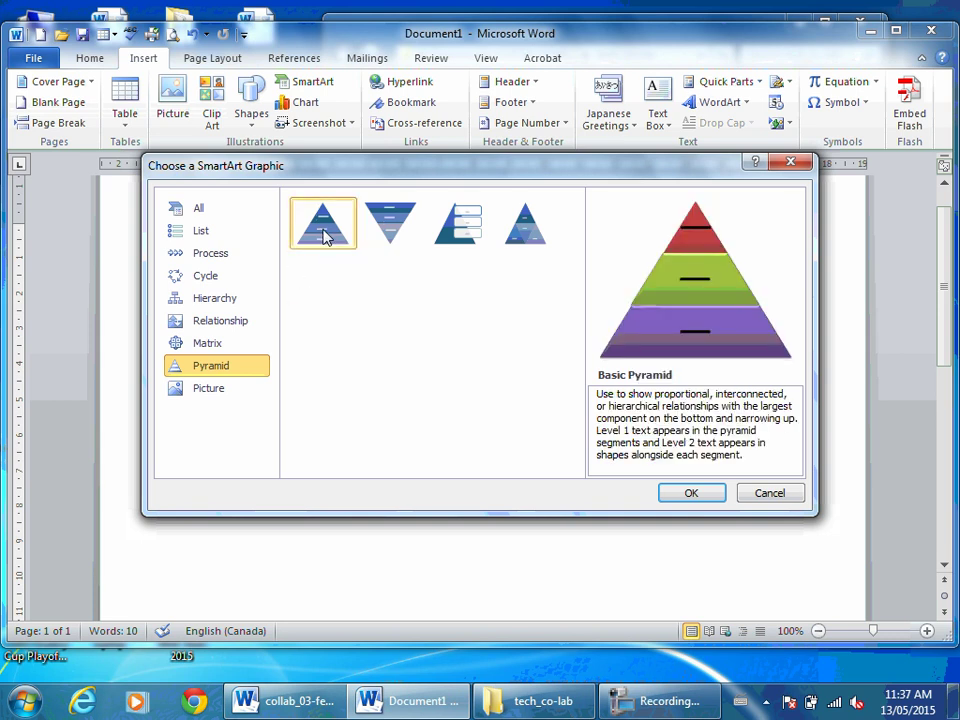
Step: Insert the Basic Pyramid and label its top tier 'Principal'
left_click(700, 495)
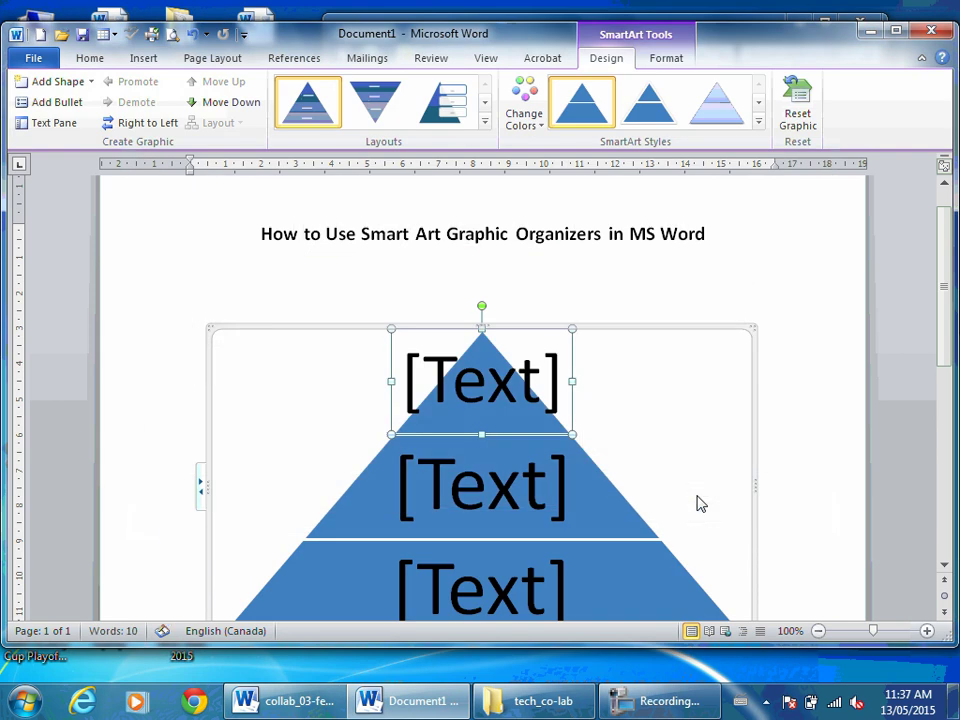
scroll(700, 493, "down", 1)
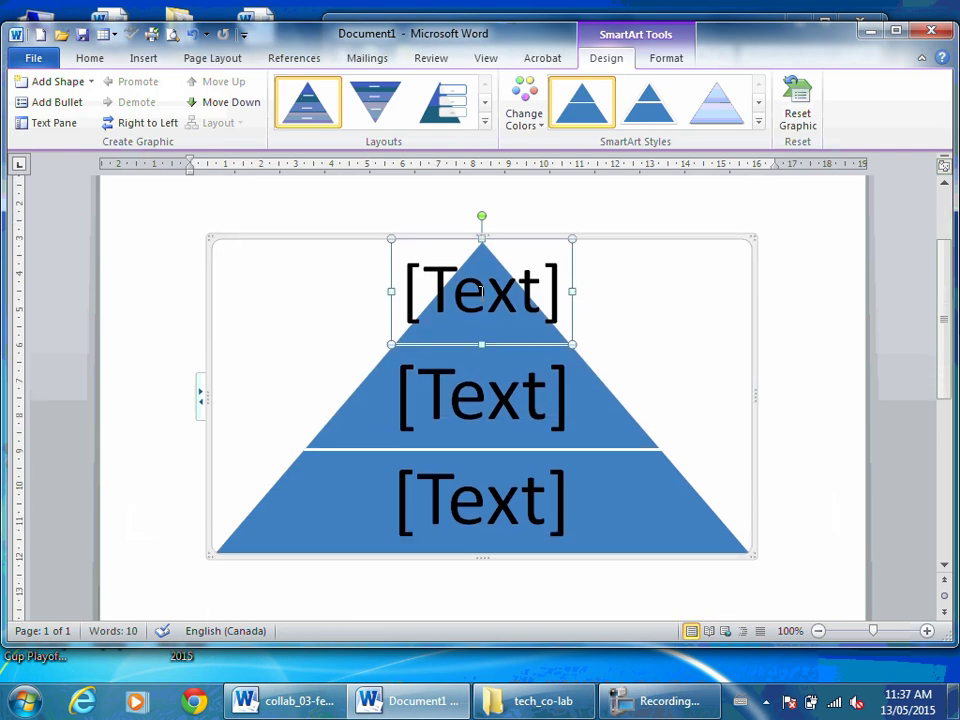
left_click(480, 290)
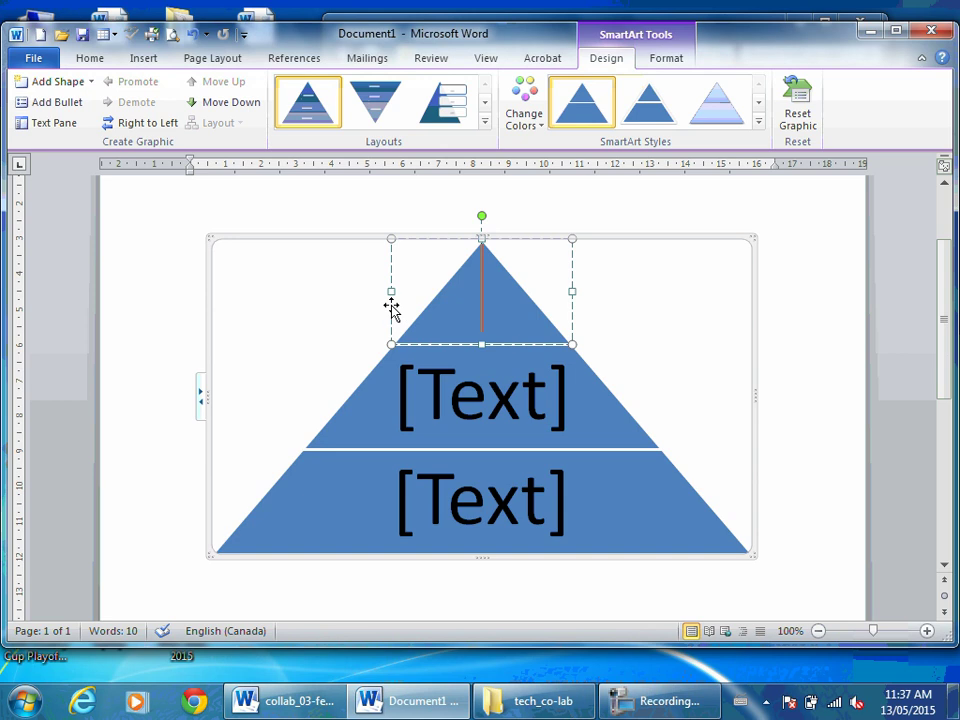
type("Admin")
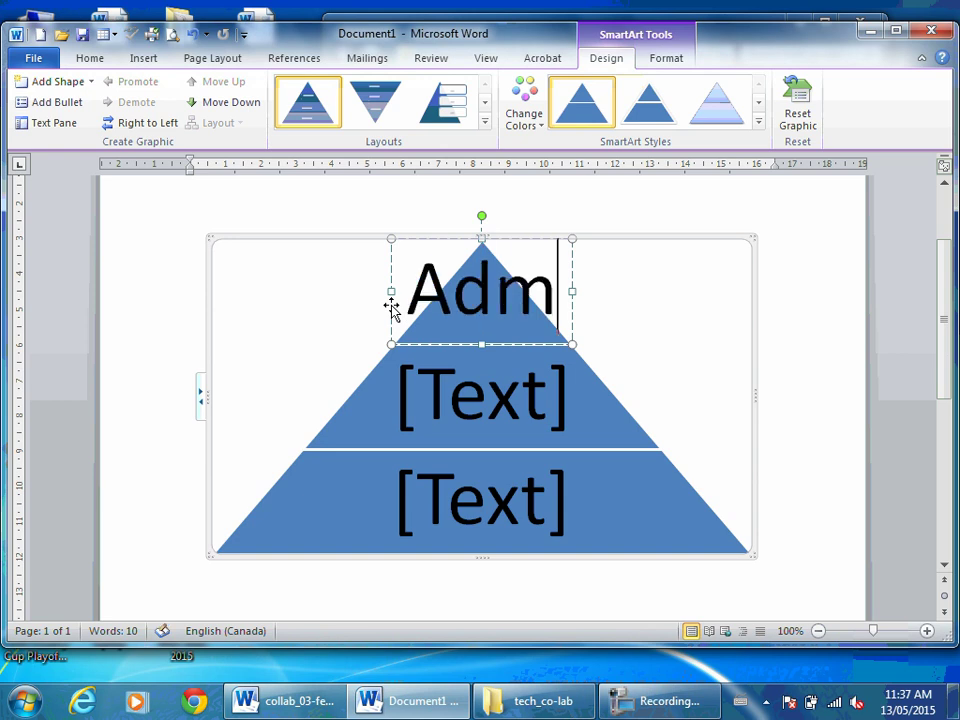
key("BackSpace")
key("BackSpace")
key("BackSpace")
key("BackSpace")
key("BackSpace")
type("Pr")
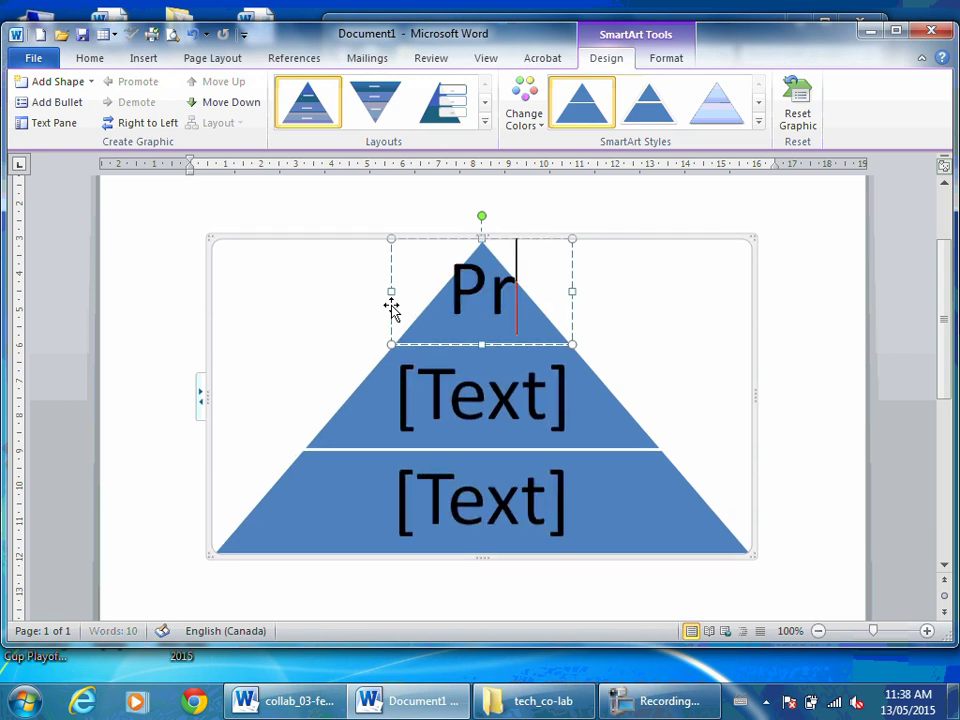
type("incipal")
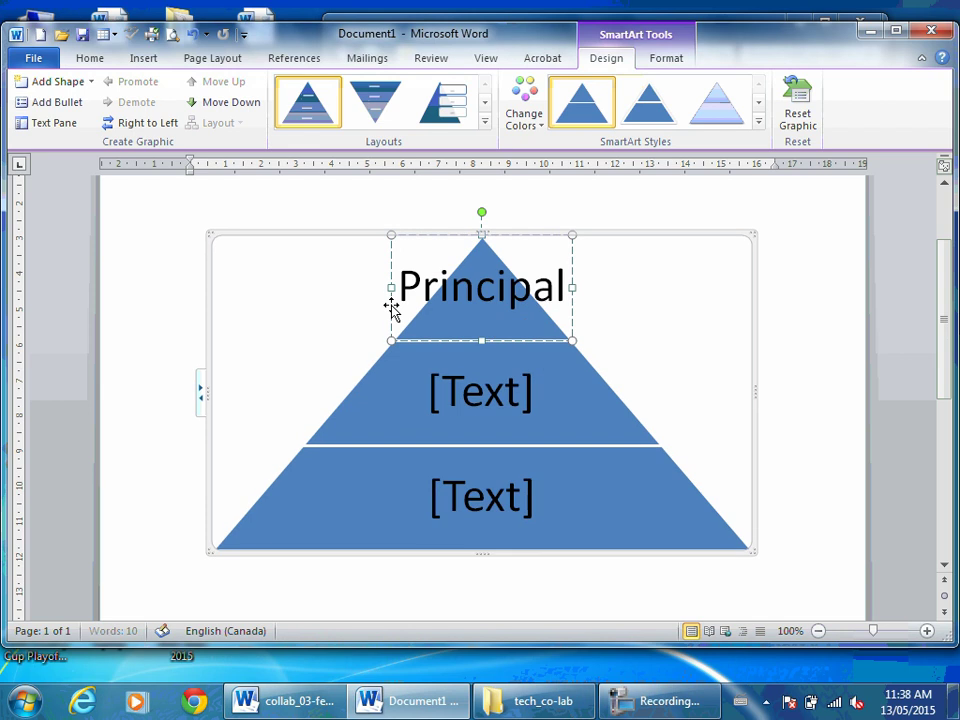
Step: Label the middle tier 'Teachers' and the bottom tier 'Students'
left_click(458, 390)
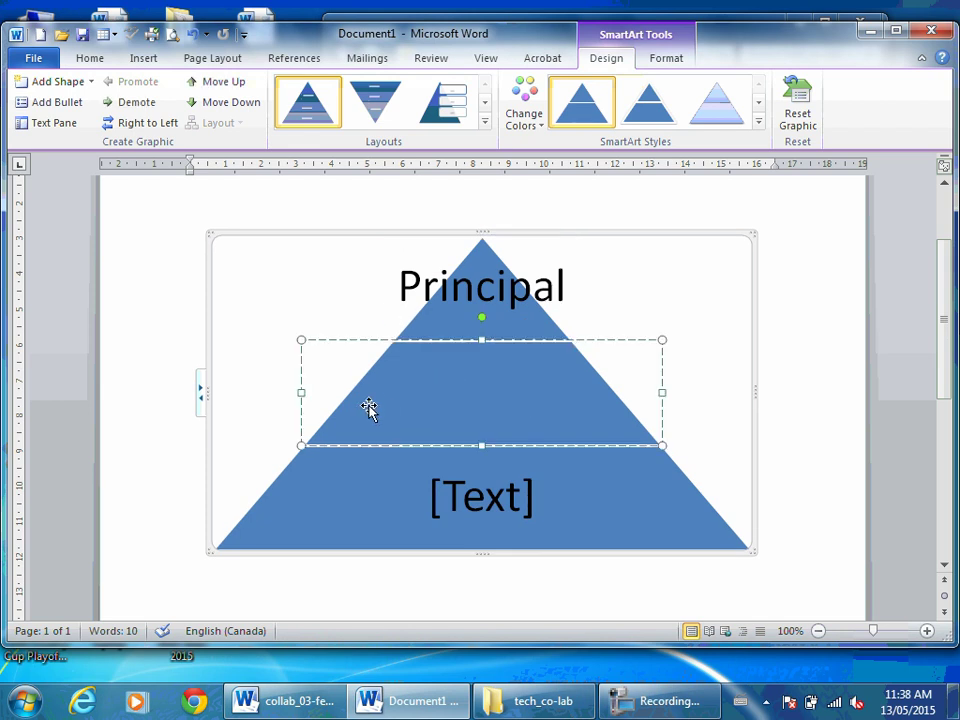
type("Teachers")
left_click(474, 505)
type("Students")
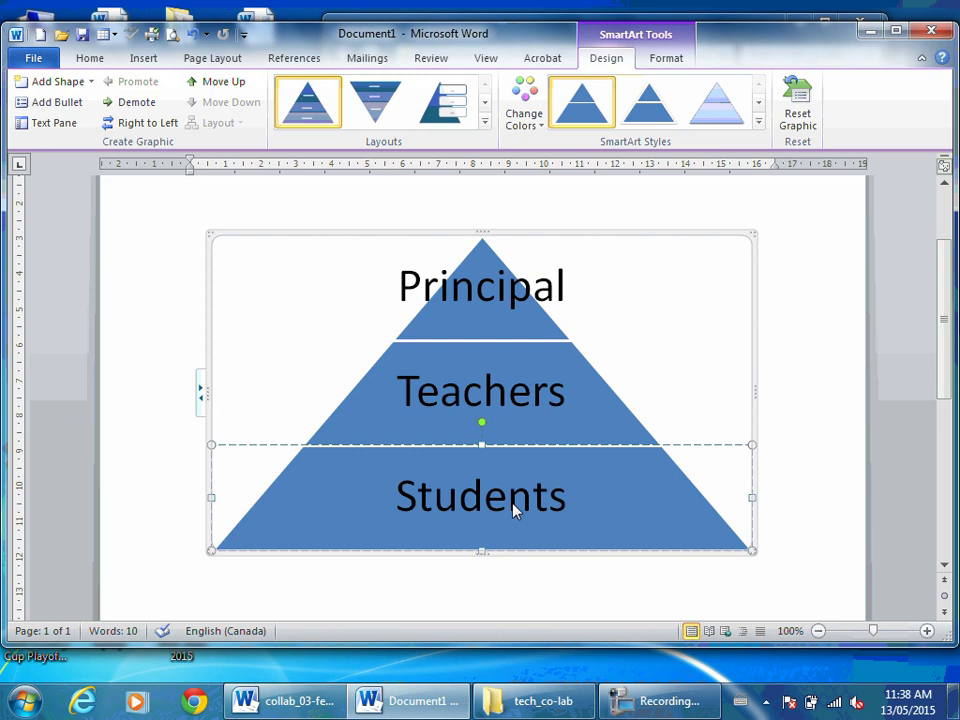
left_click(703, 374)
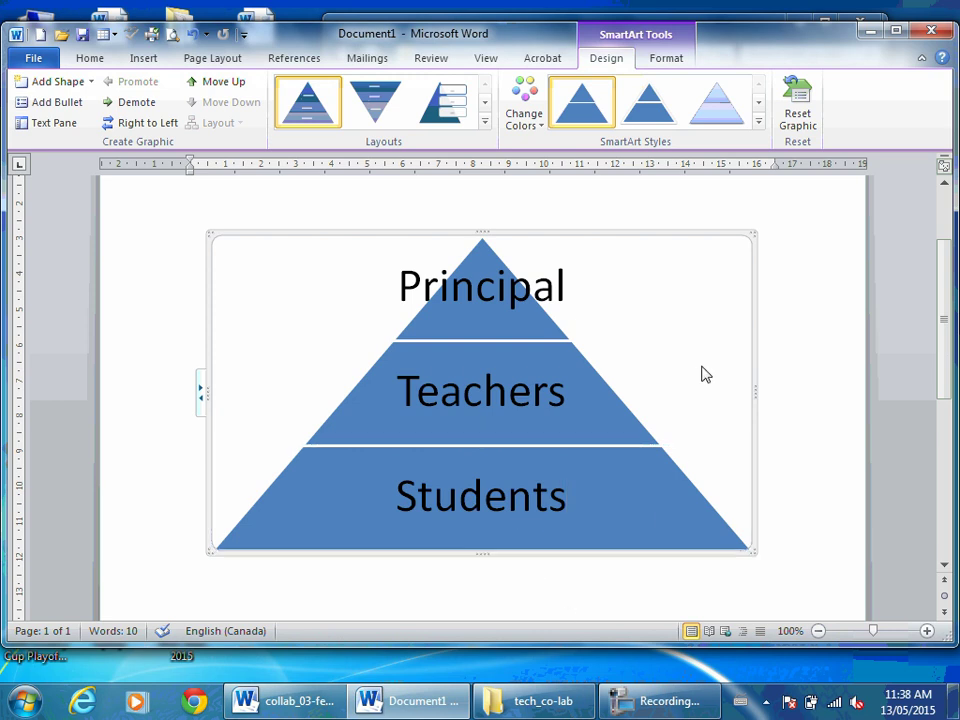
left_click(495, 318)
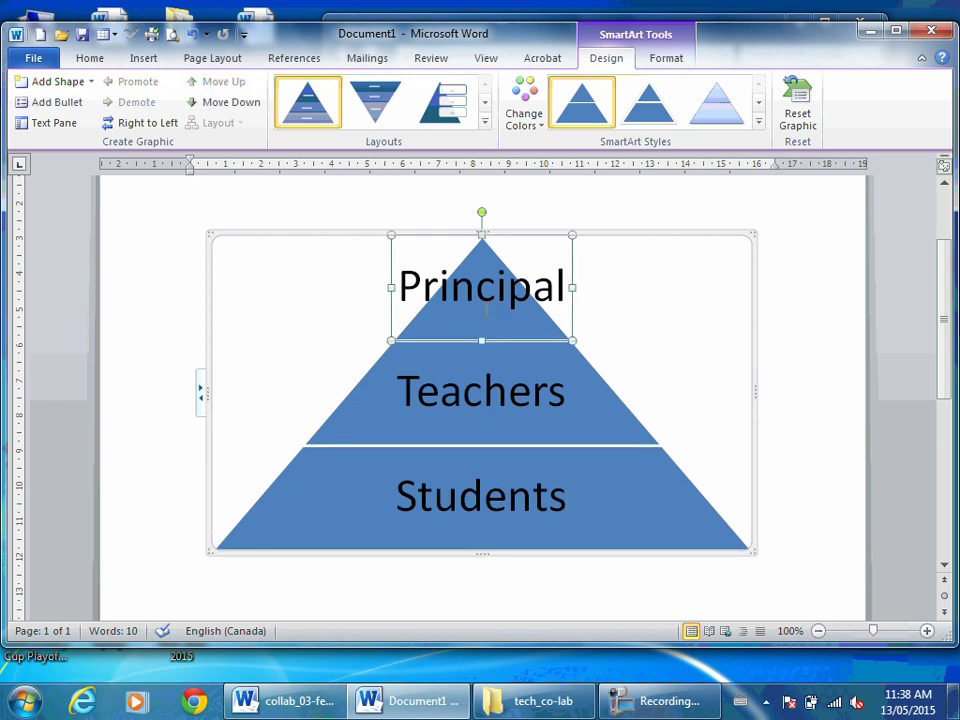
Step: Apply the Colorful Range - Accent Colors 5 to 6 scheme to the pyramid
left_click(540, 127)
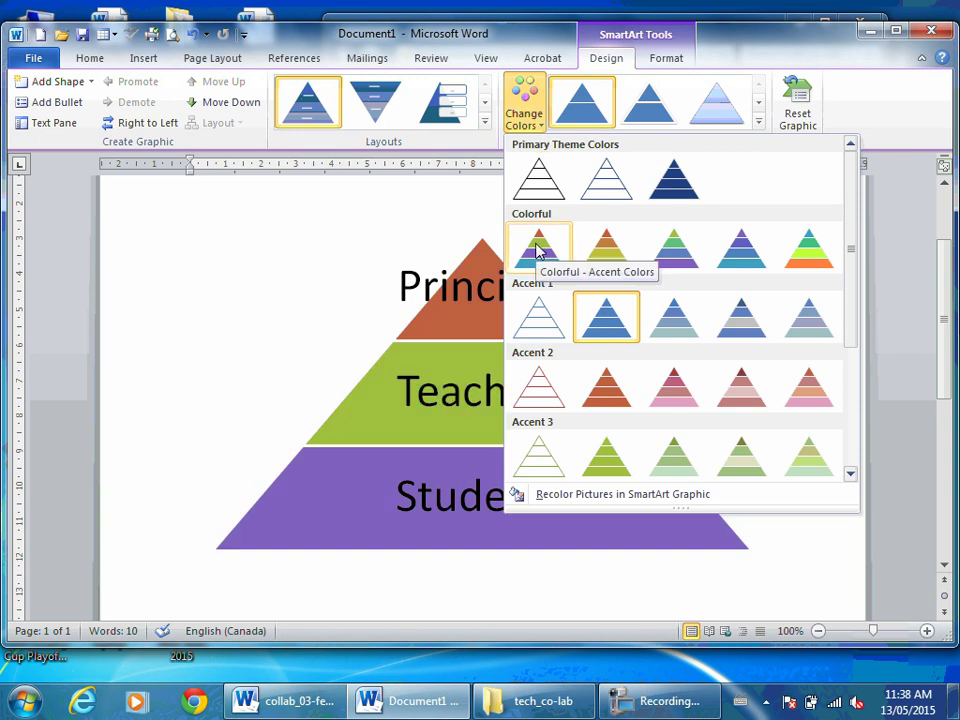
left_click(829, 256)
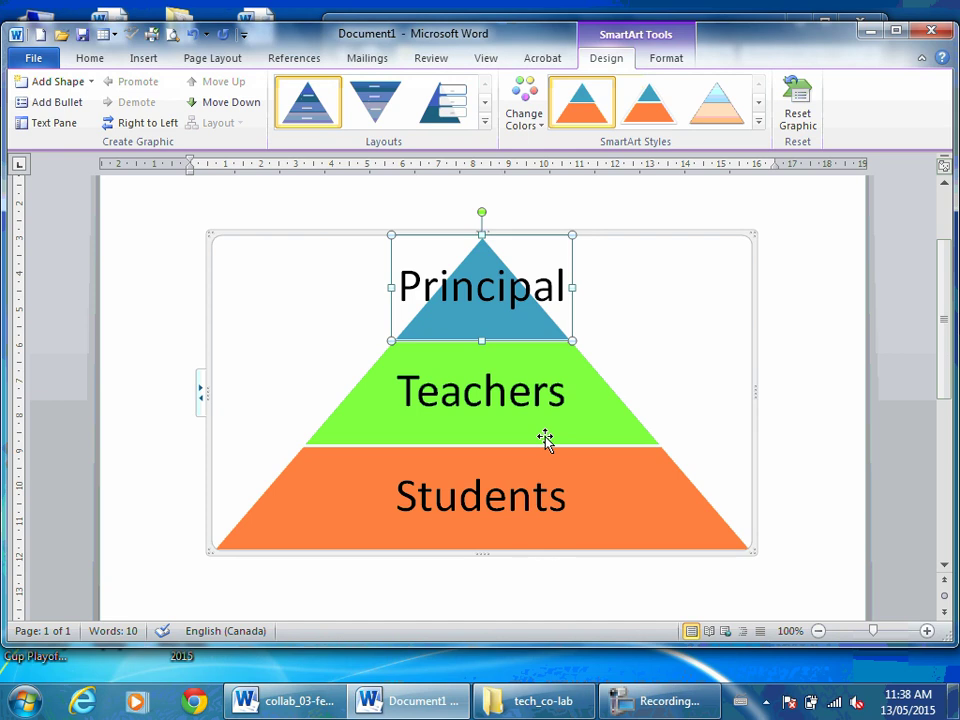
Step: Add a new shape after Teachers labelled 'Support Staff', then deselect the graphic
left_click(372, 398)
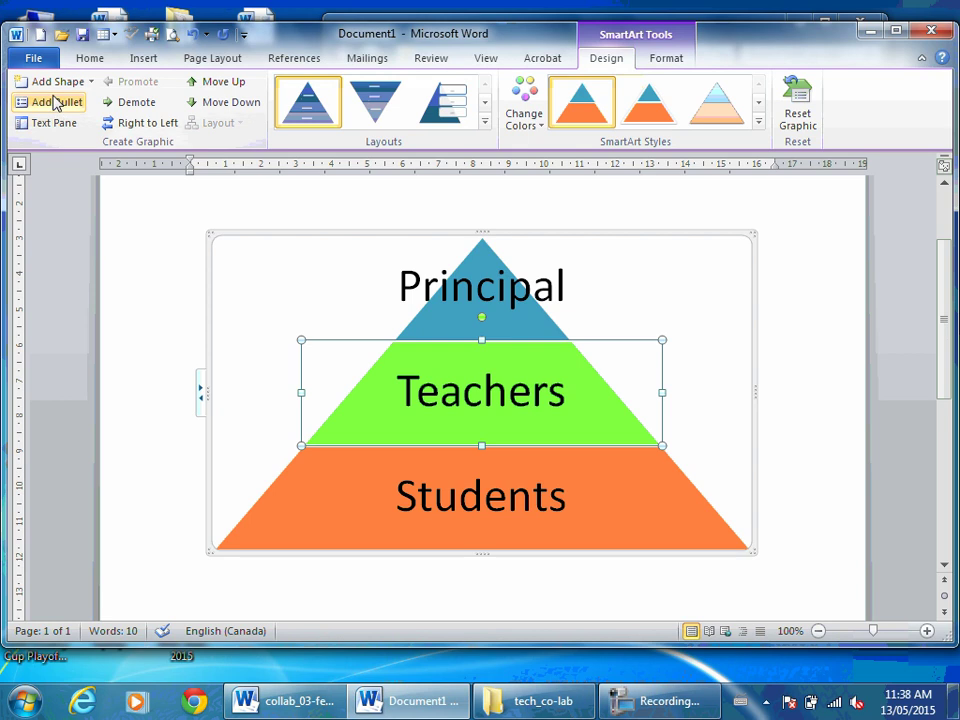
left_click(90, 82)
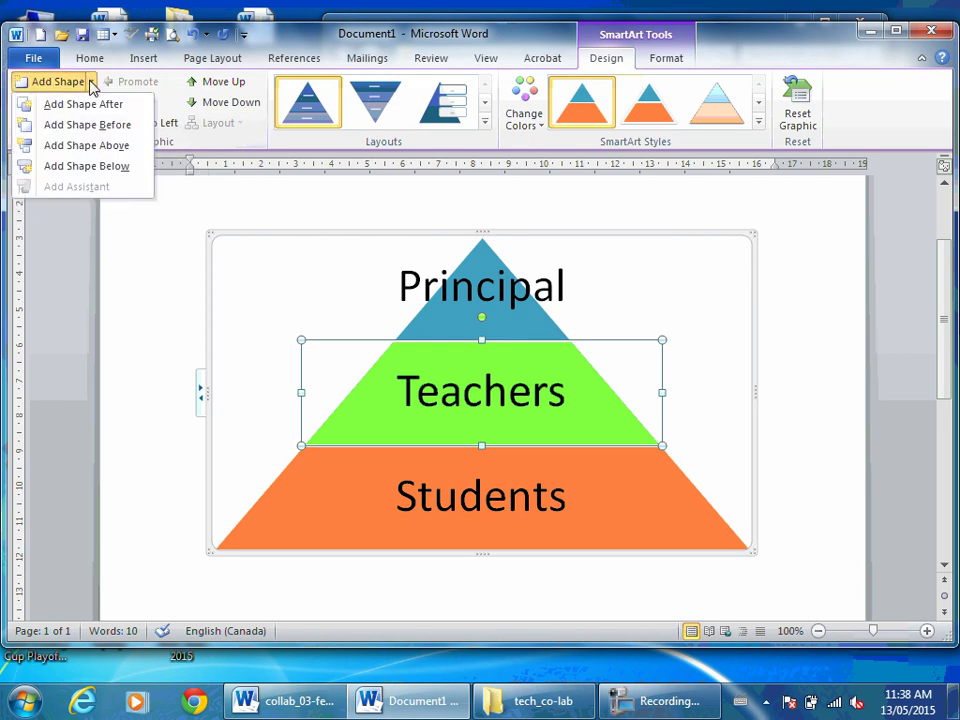
left_click(98, 166)
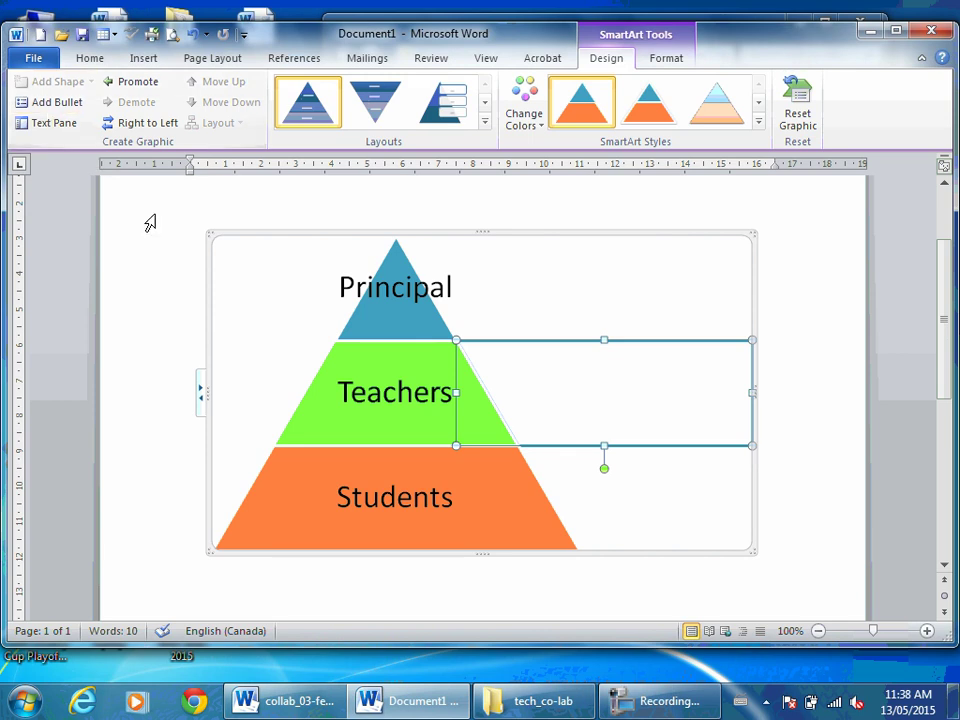
left_click(677, 703)
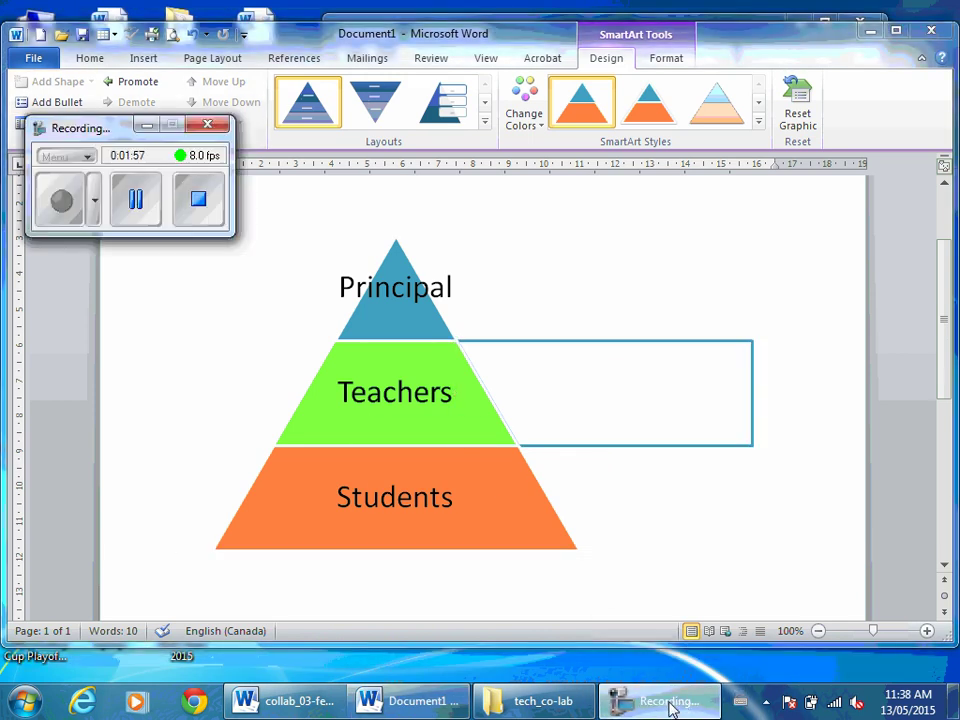
left_click(137, 200)
left_click(64, 197)
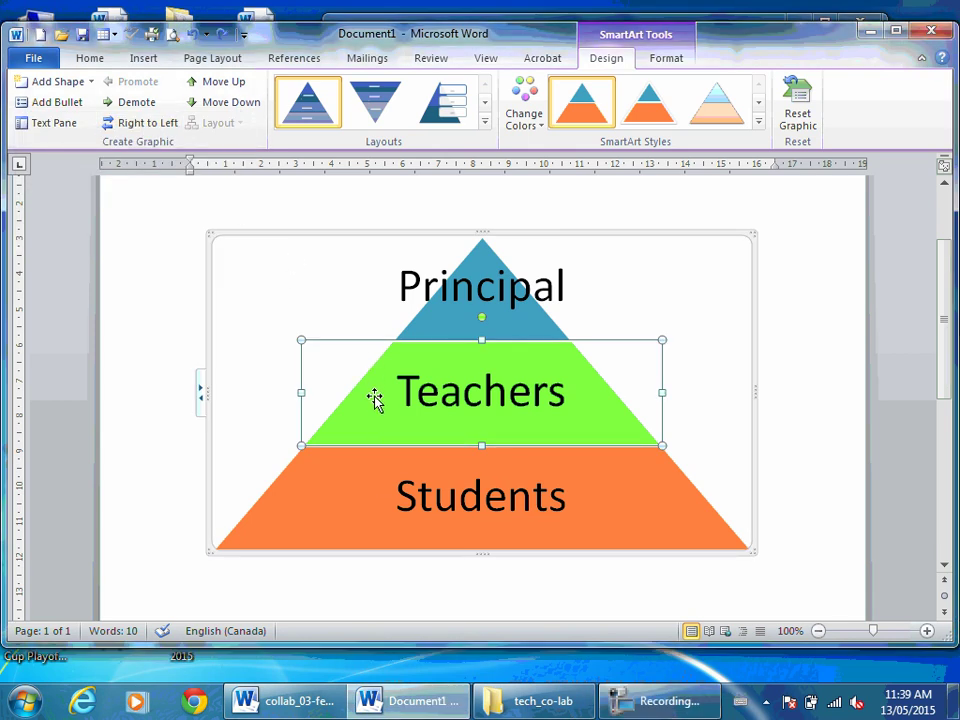
left_click(55, 82)
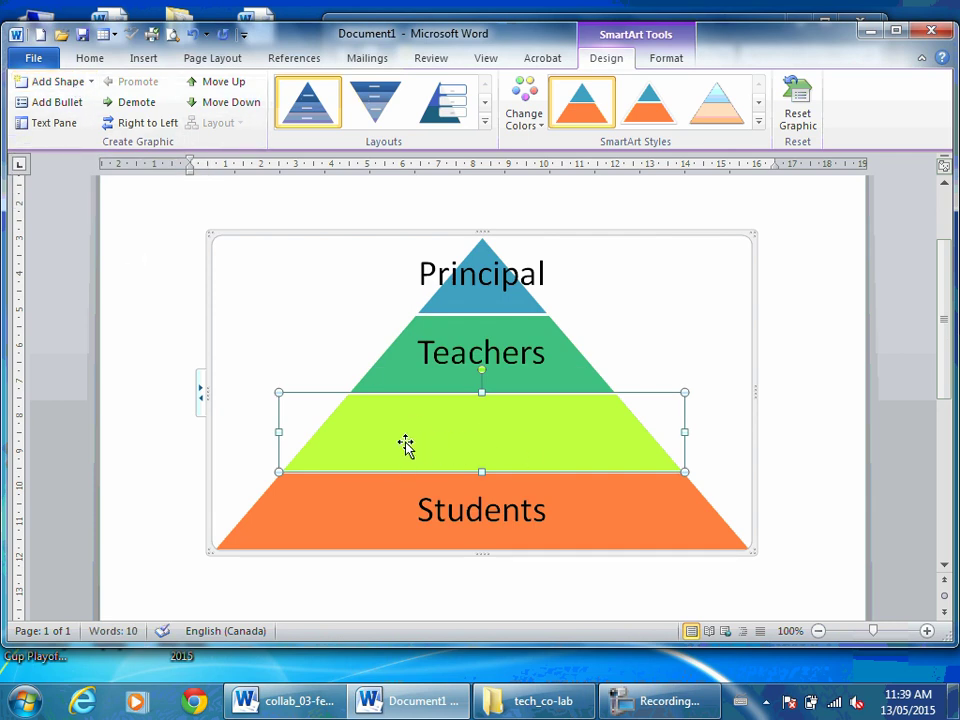
type("Suppor")
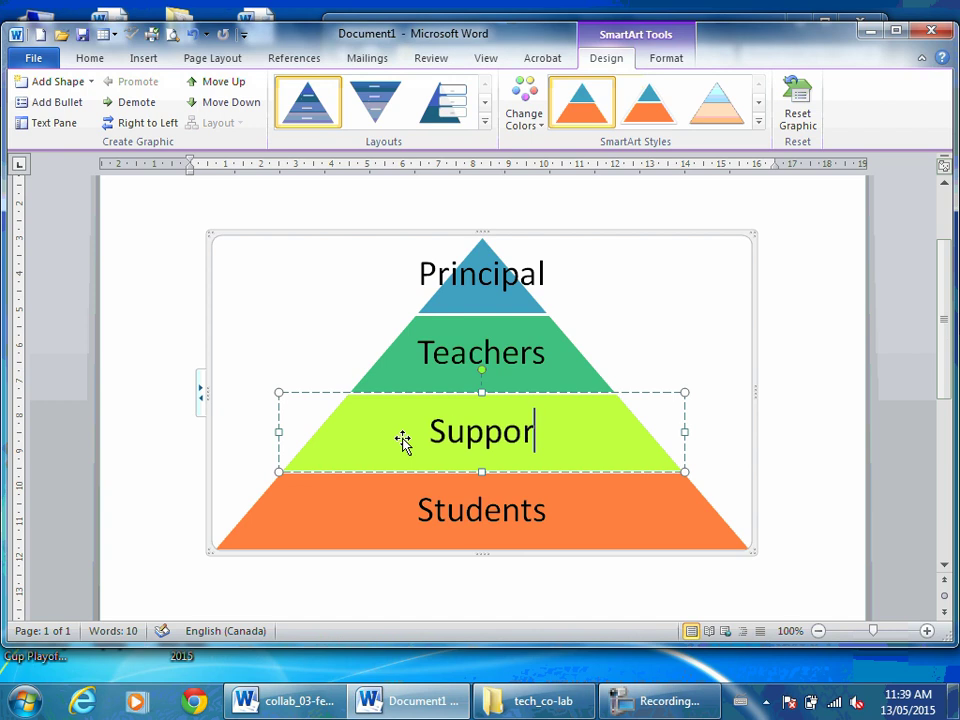
type("t Staff")
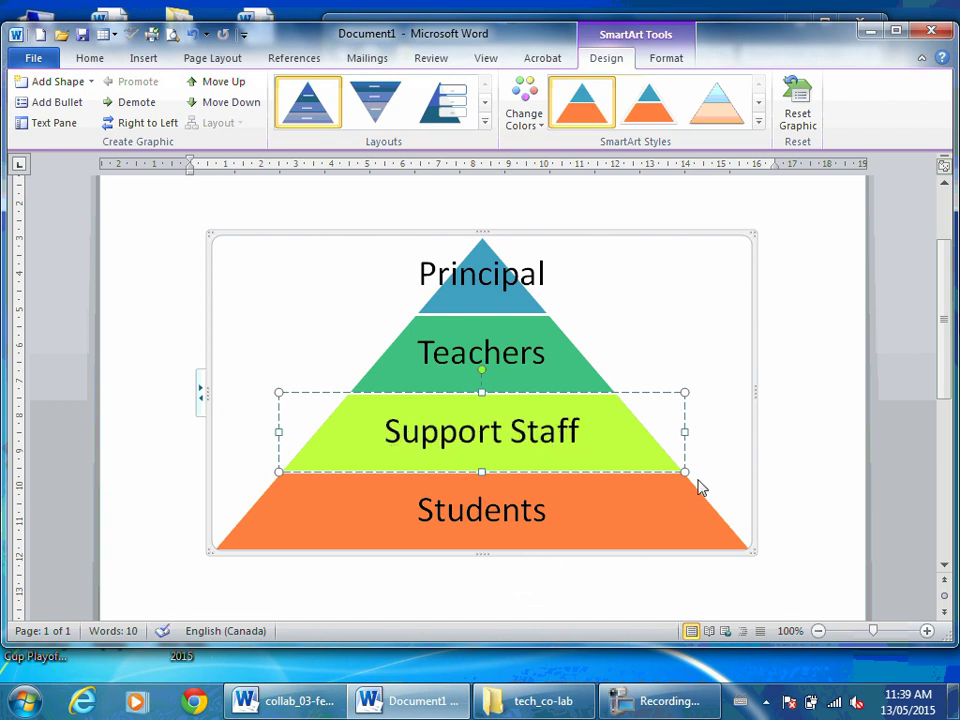
left_click(775, 420)
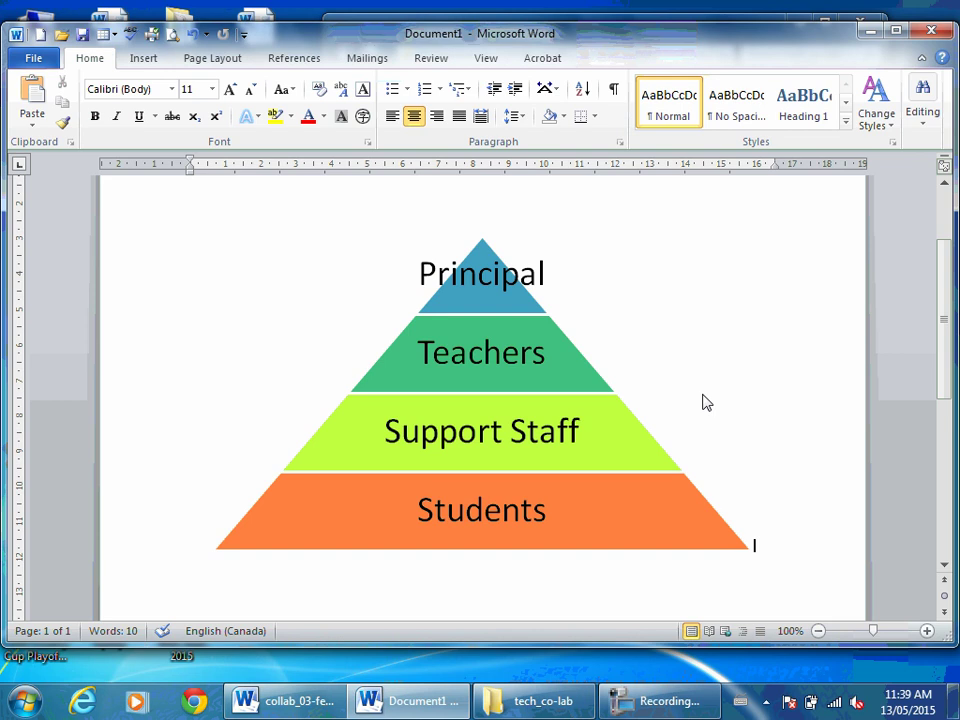
Step: Stretch the SmartArt frame taller and make the Support Staff layer thinner
left_click(487, 515)
left_click_drag(481, 552, 481, 603)
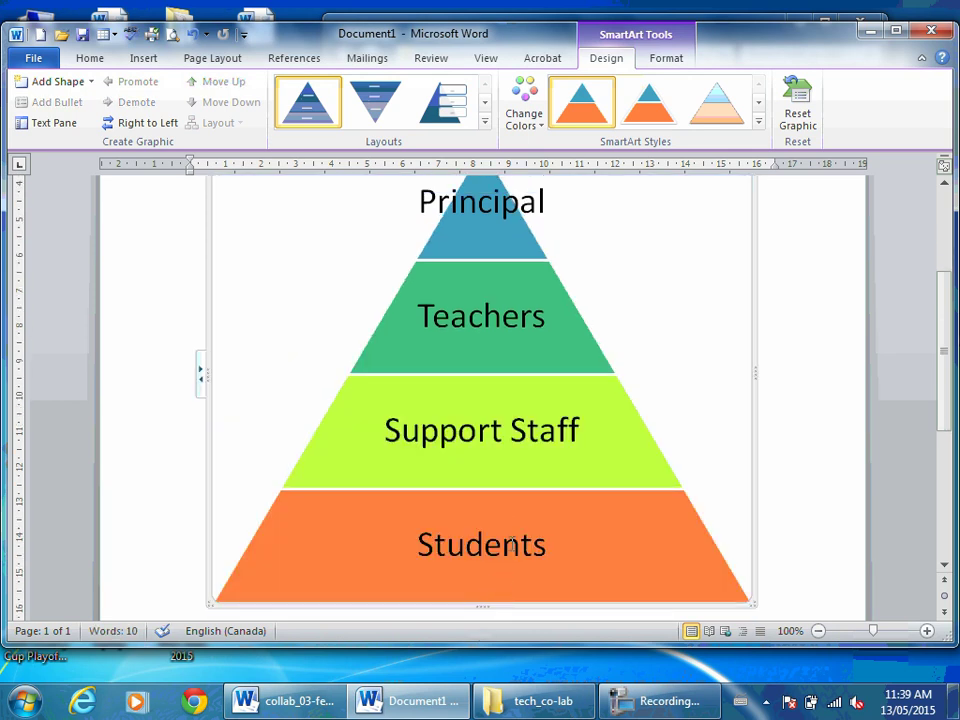
left_click(481, 457)
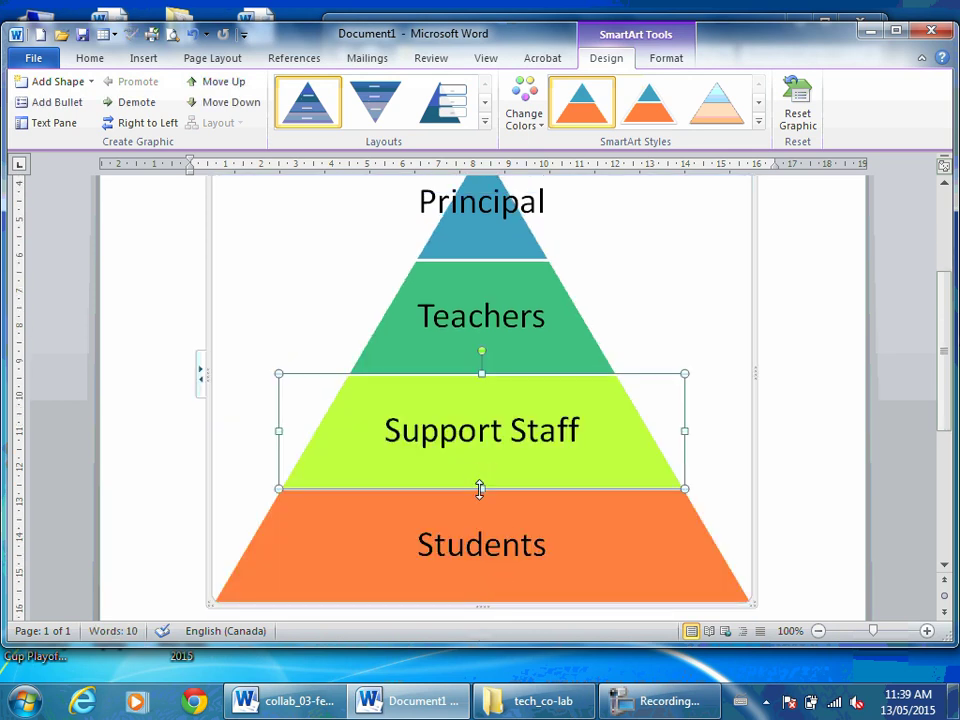
left_click_drag(483, 489, 486, 371)
Step: Shrink the Principal tier to a small apex and return to the document text
left_click(480, 393)
left_click(489, 283)
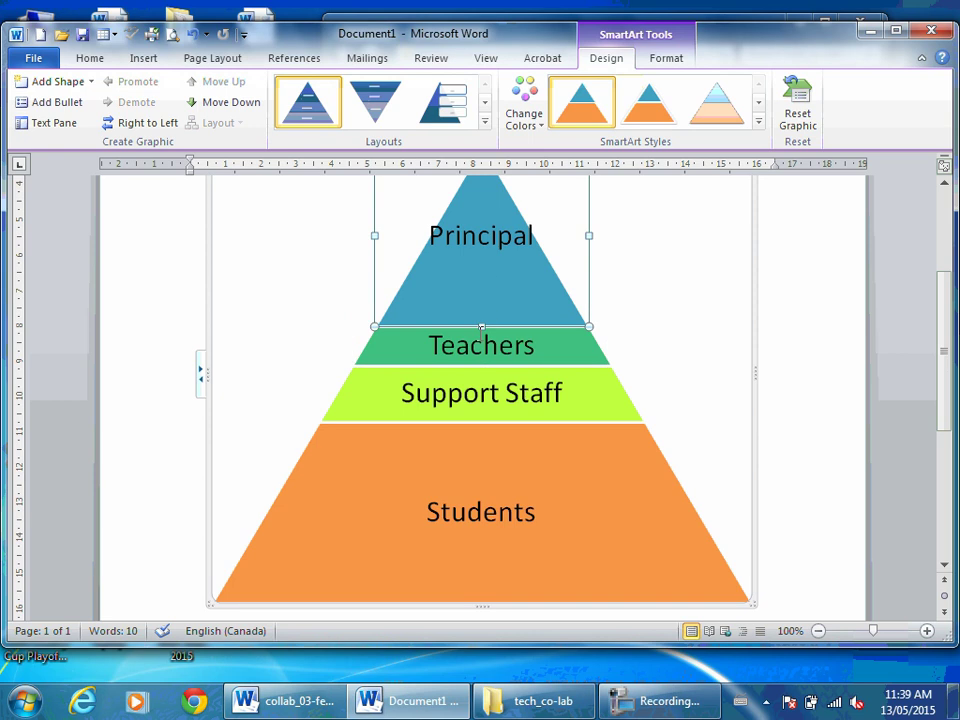
left_click_drag(480, 325, 484, 250)
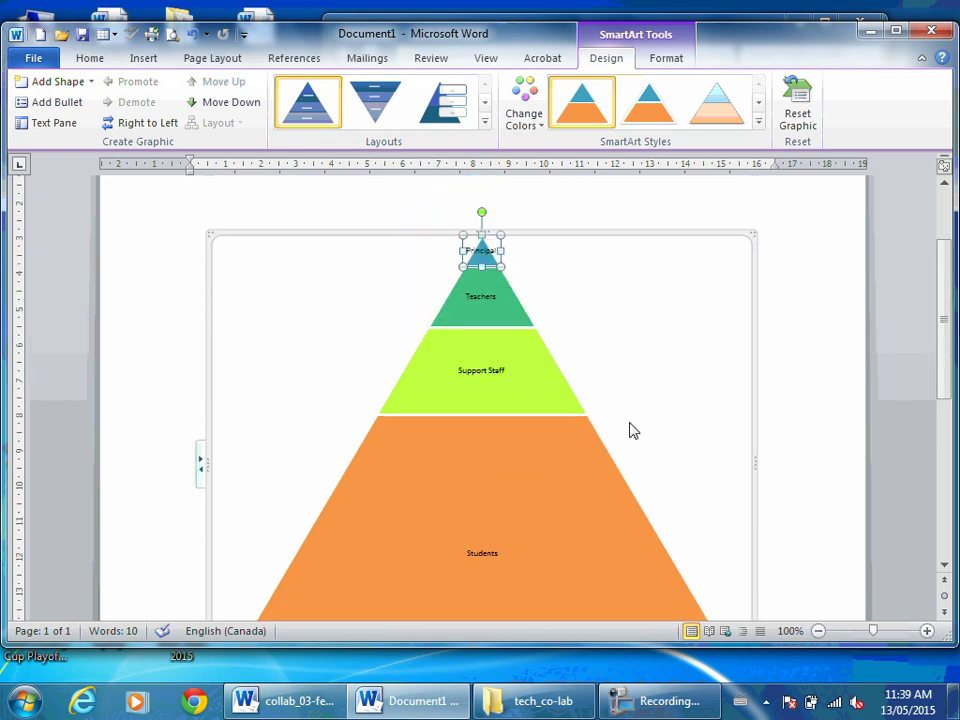
left_click(630, 430)
scroll(632, 401, "down", 3)
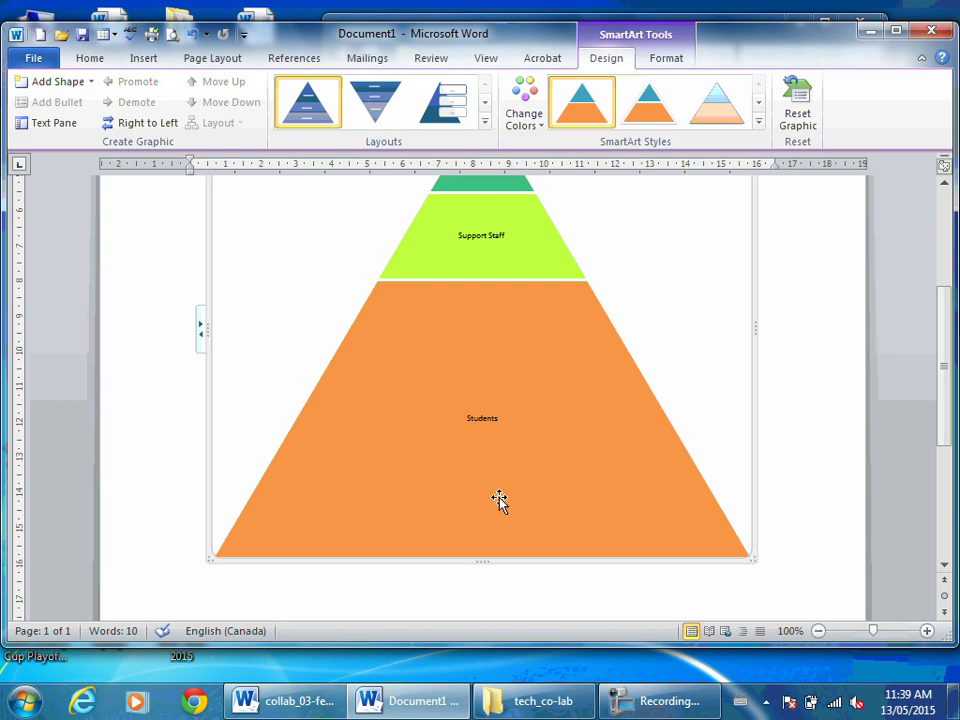
scroll(553, 476, "up", 2)
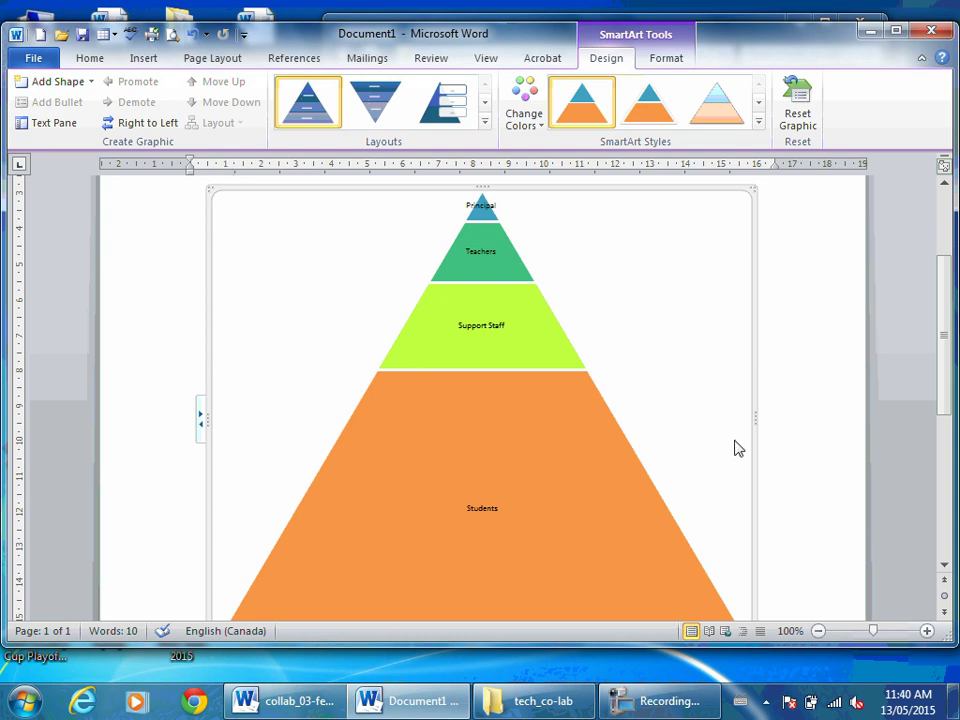
left_click(770, 448)
scroll(770, 448, "down", 5)
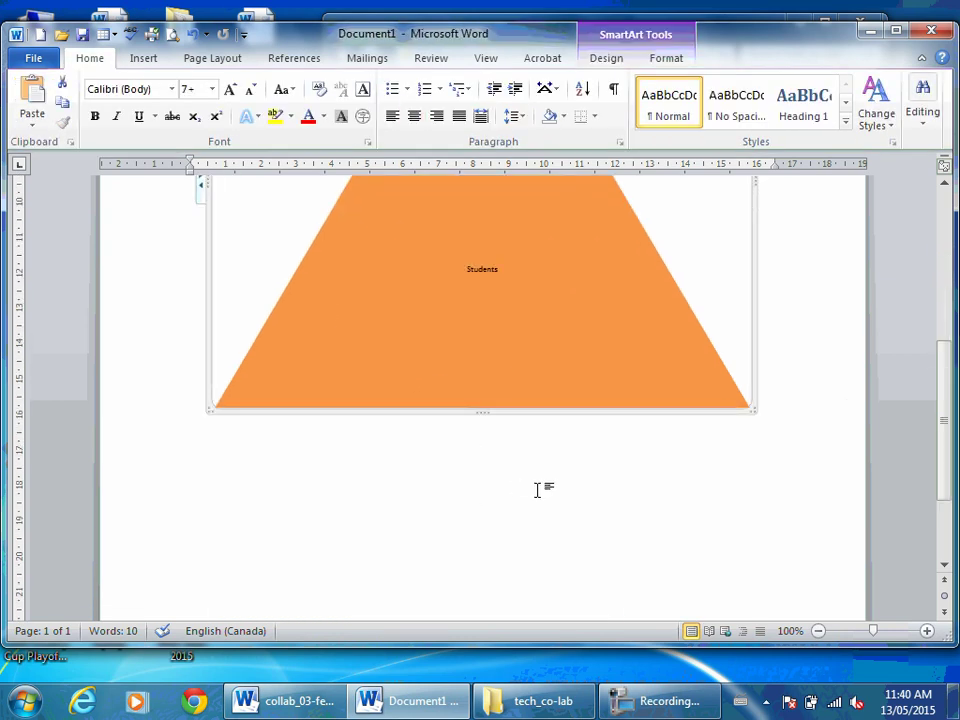
Step: Open a new SmartArt chooser and select Cycle > Text Cycle
left_click(144, 60)
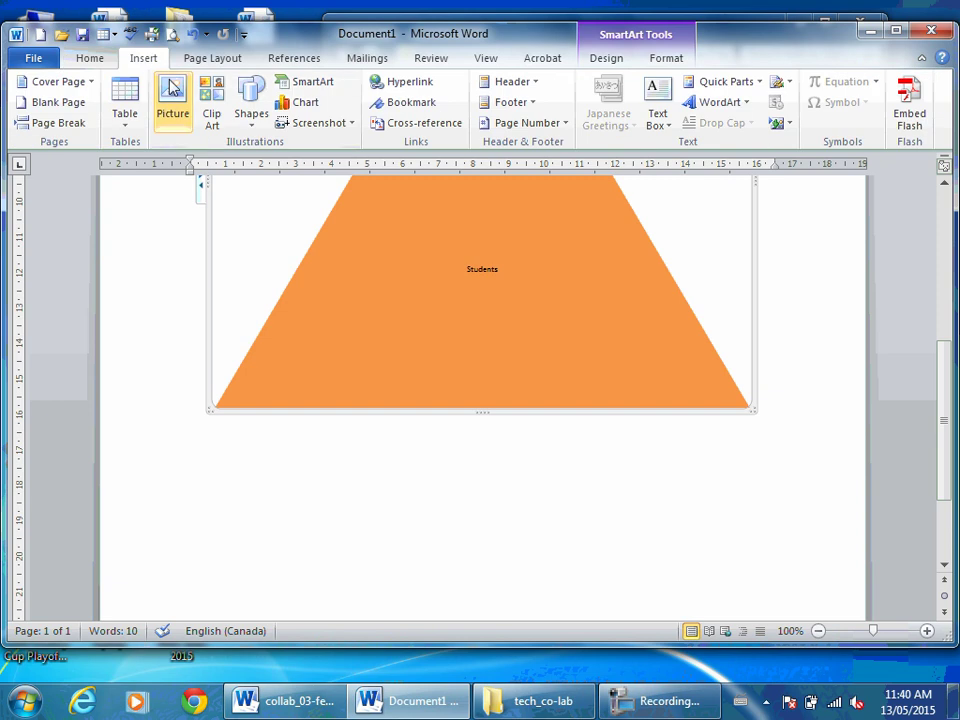
left_click(297, 88)
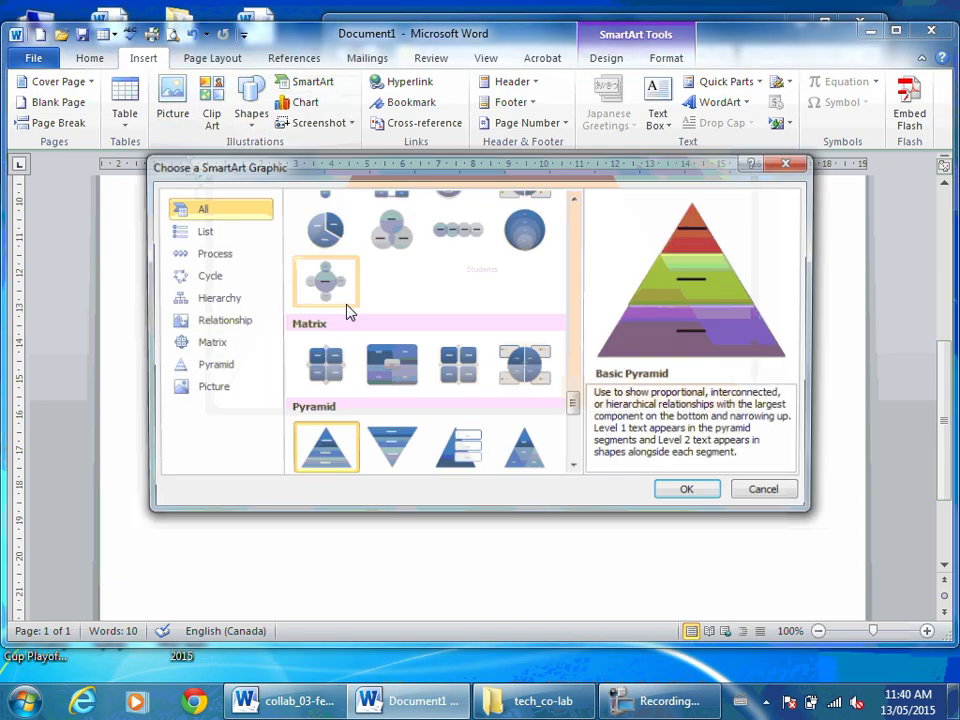
left_click(204, 275)
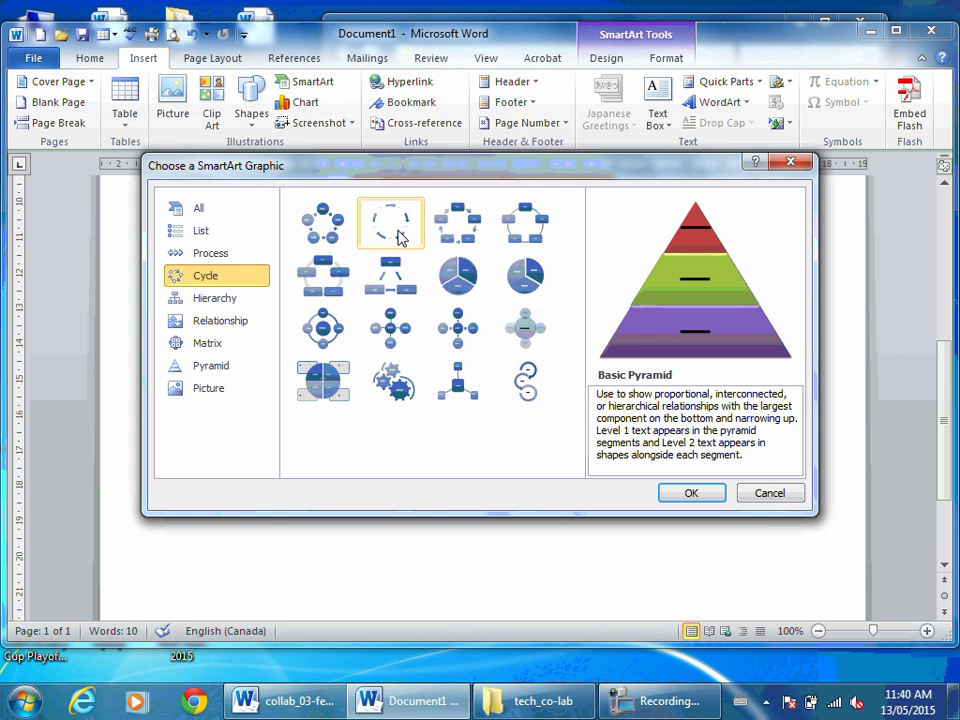
left_click(400, 236)
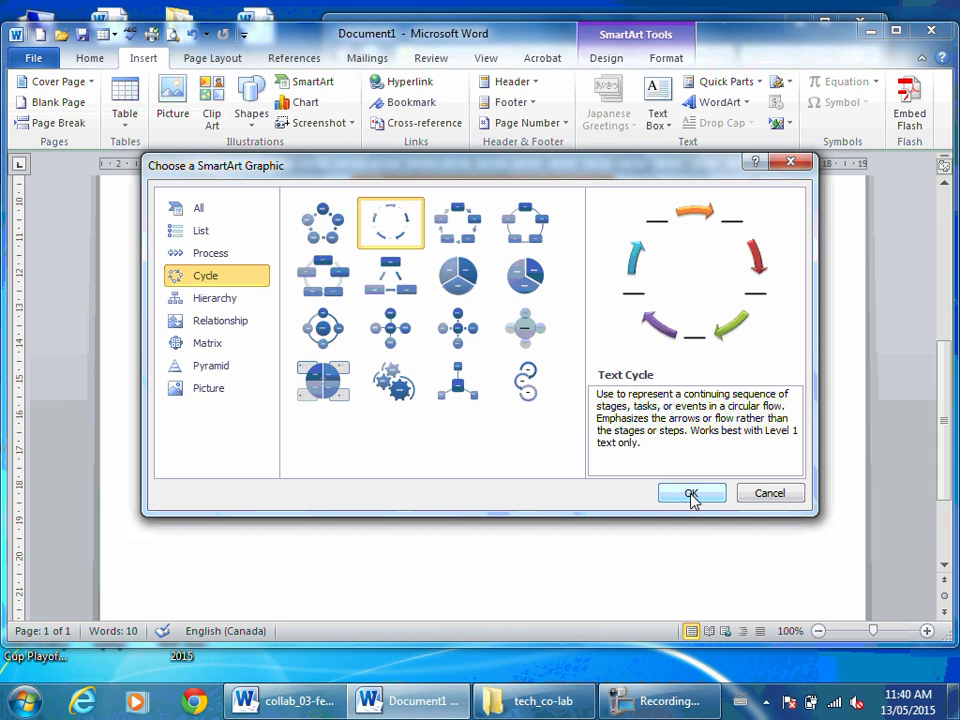
key("F10")
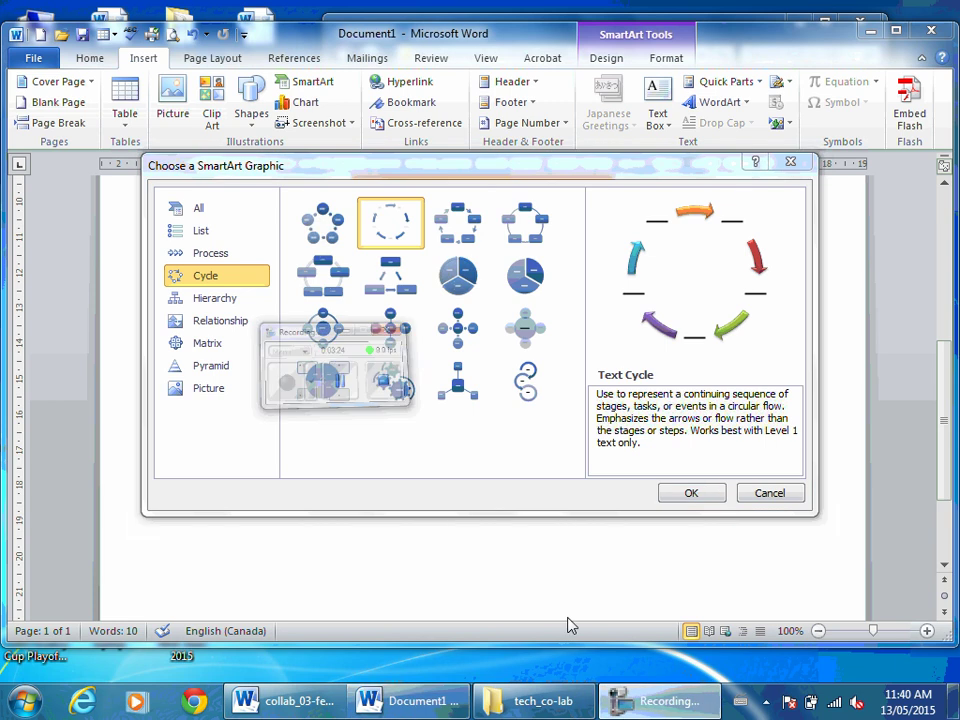